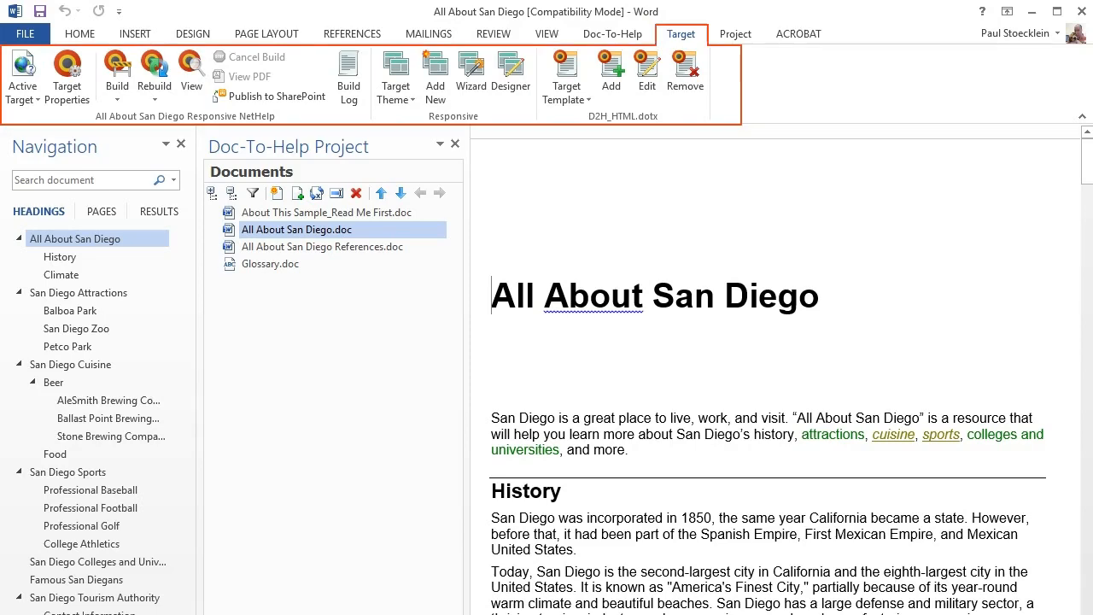
click(66, 82)
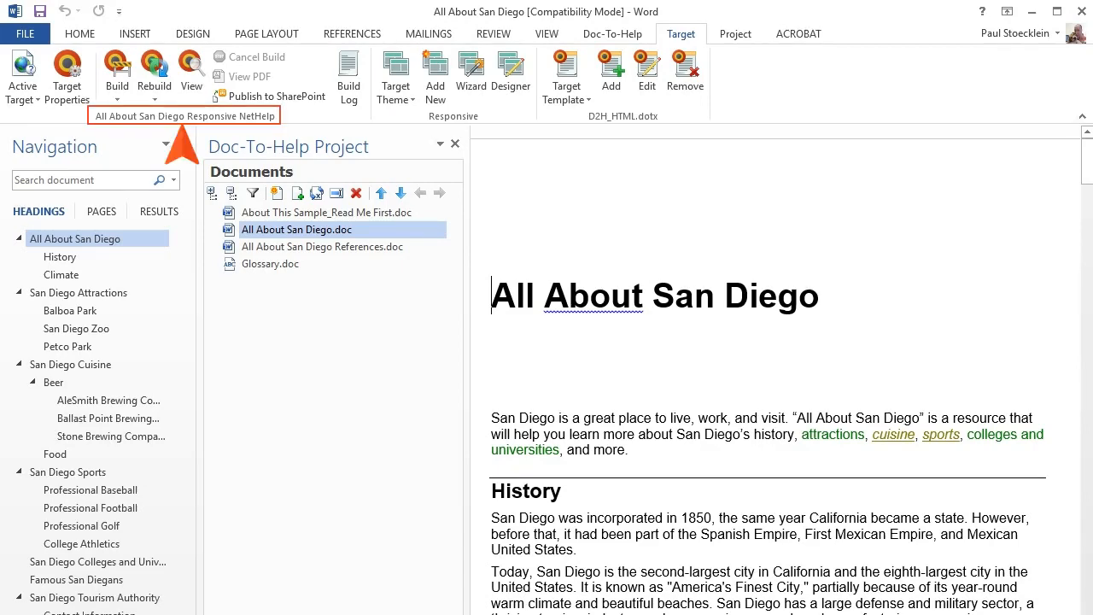
click(395, 99)
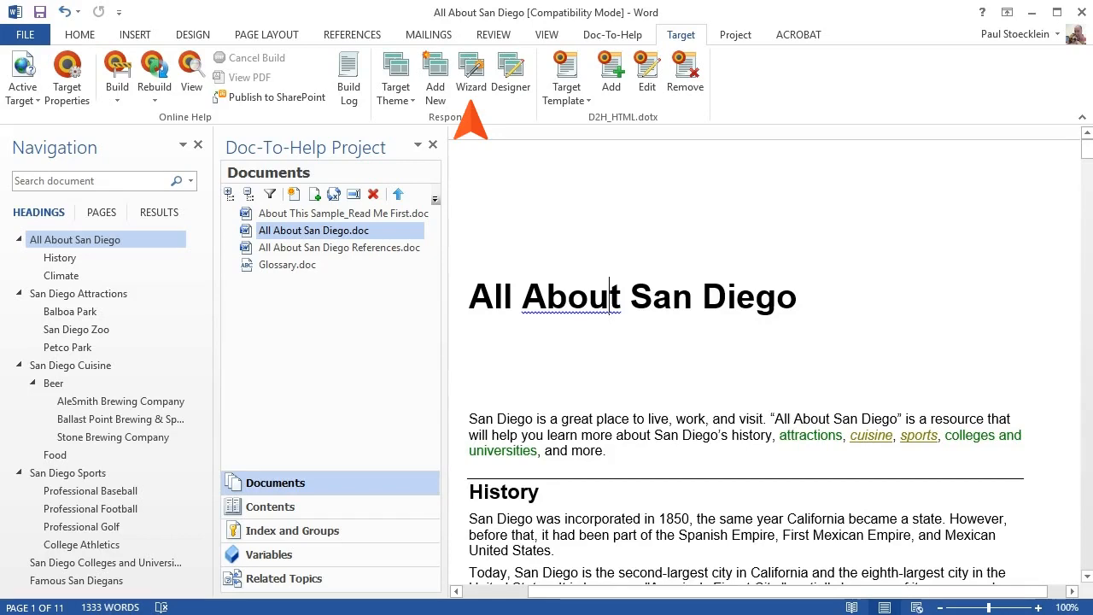
- Start the NetHelp theme wizard and choose the Responsive layout with the jquerymobile\light style
click(470, 77)
click(264, 135)
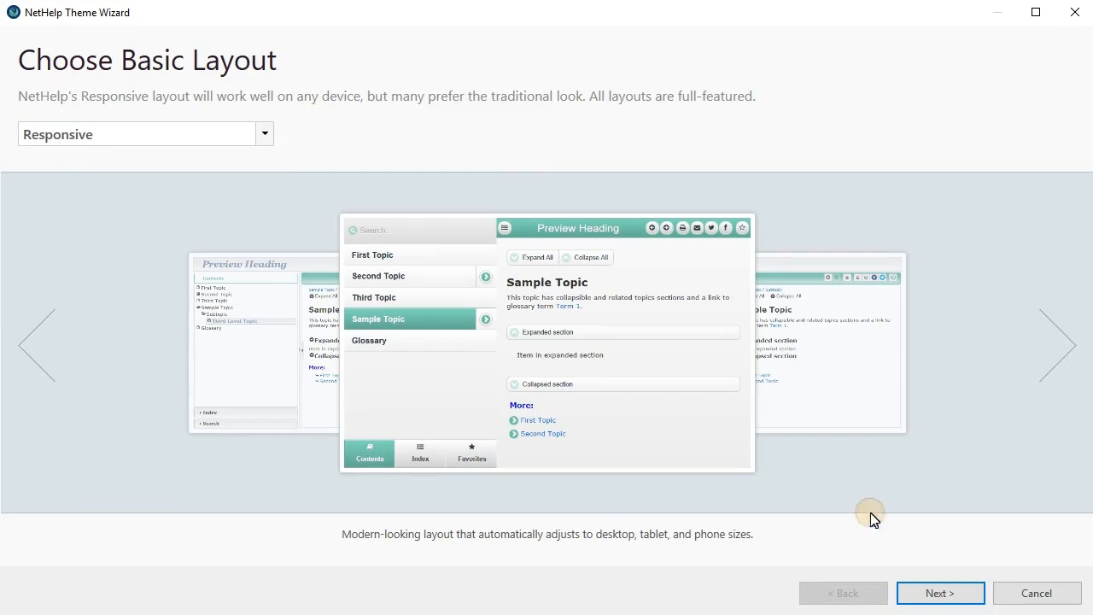
click(923, 589)
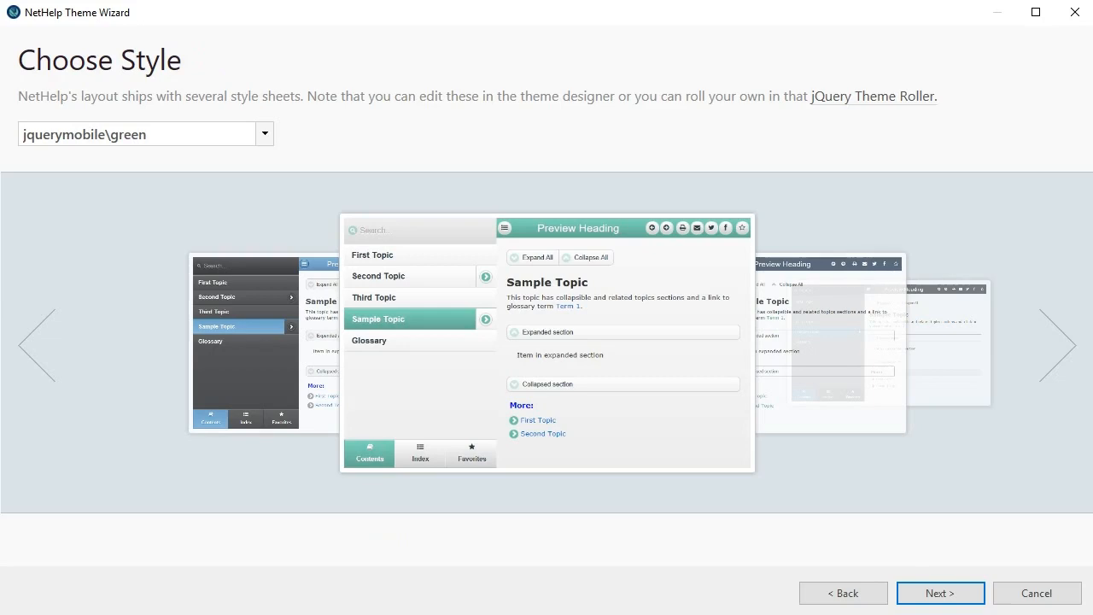
click(1065, 357)
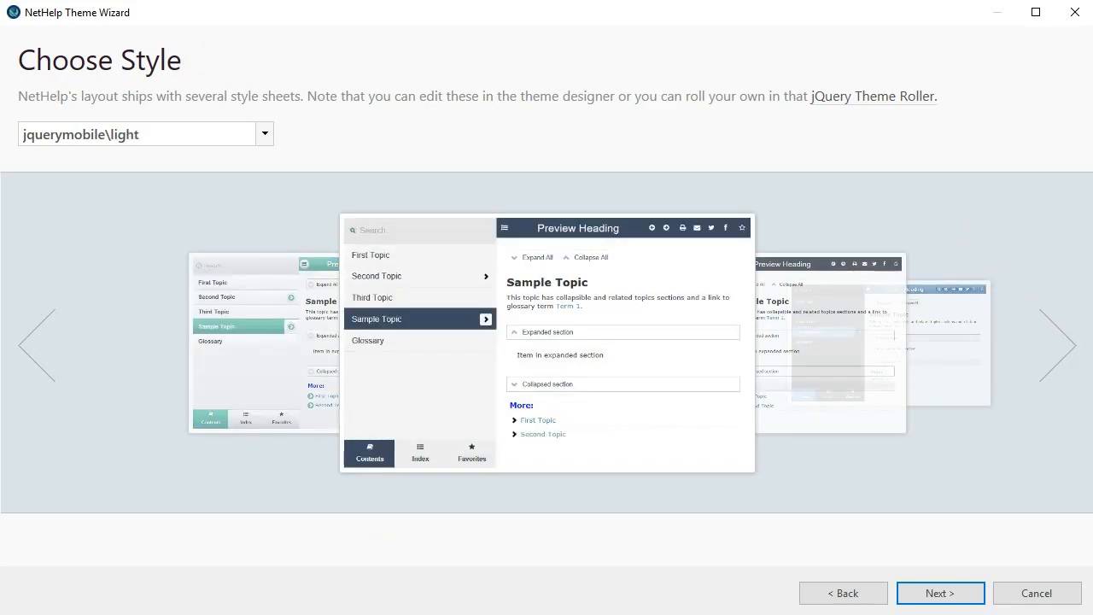
click(928, 589)
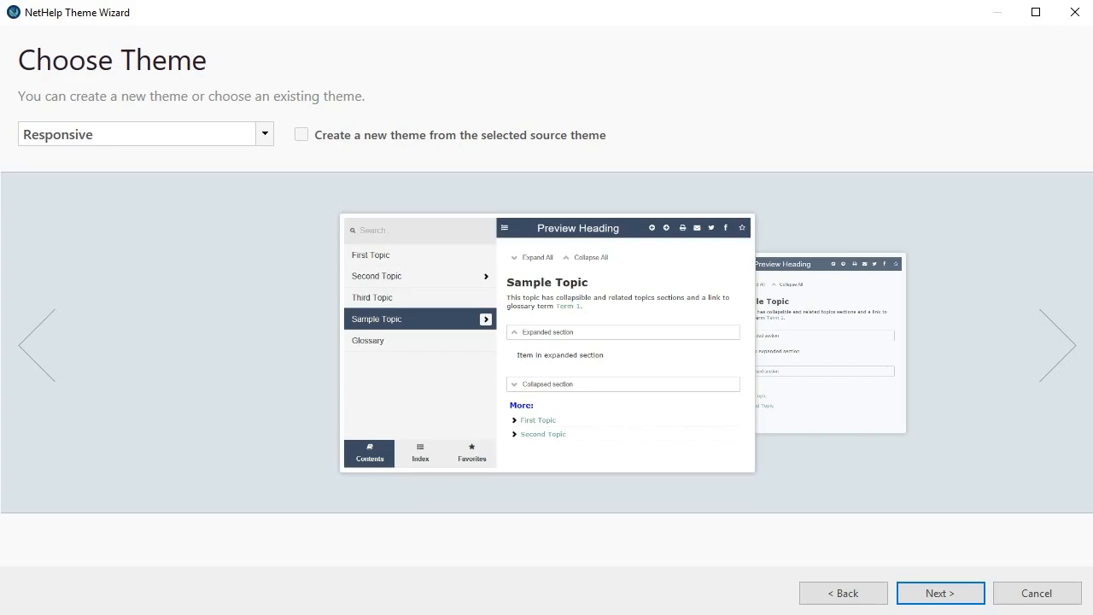
click(301, 134)
click(929, 593)
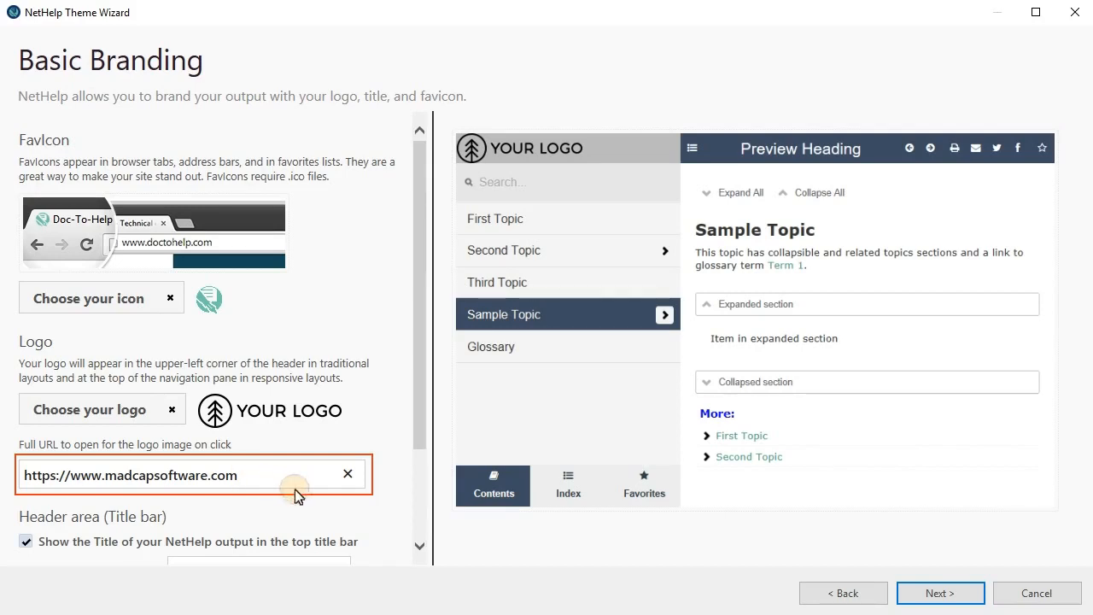
scroll(409, 517, down, 3)
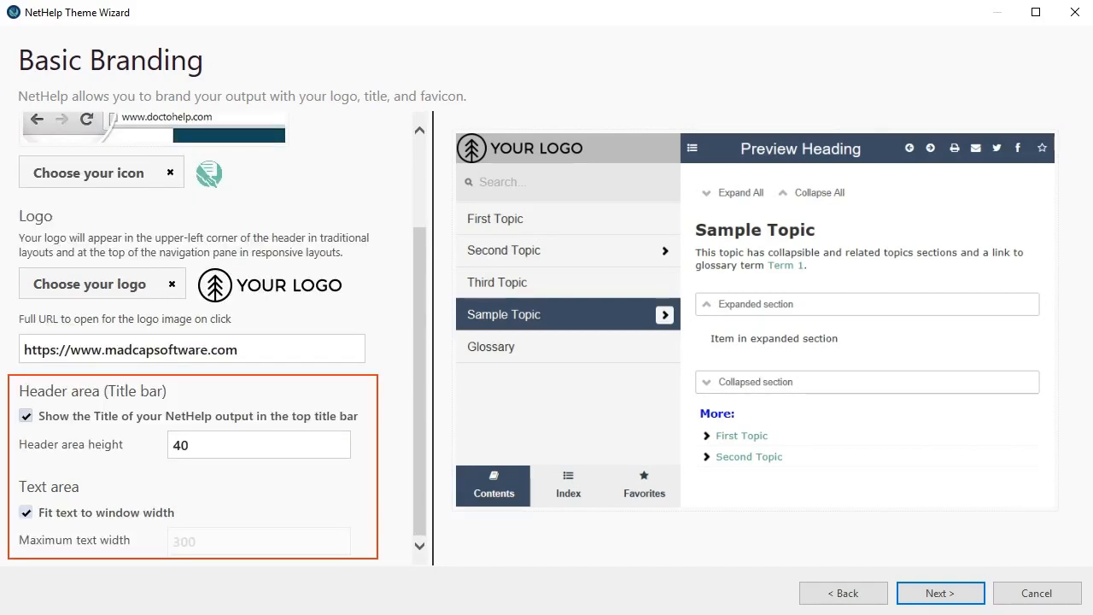
click(955, 593)
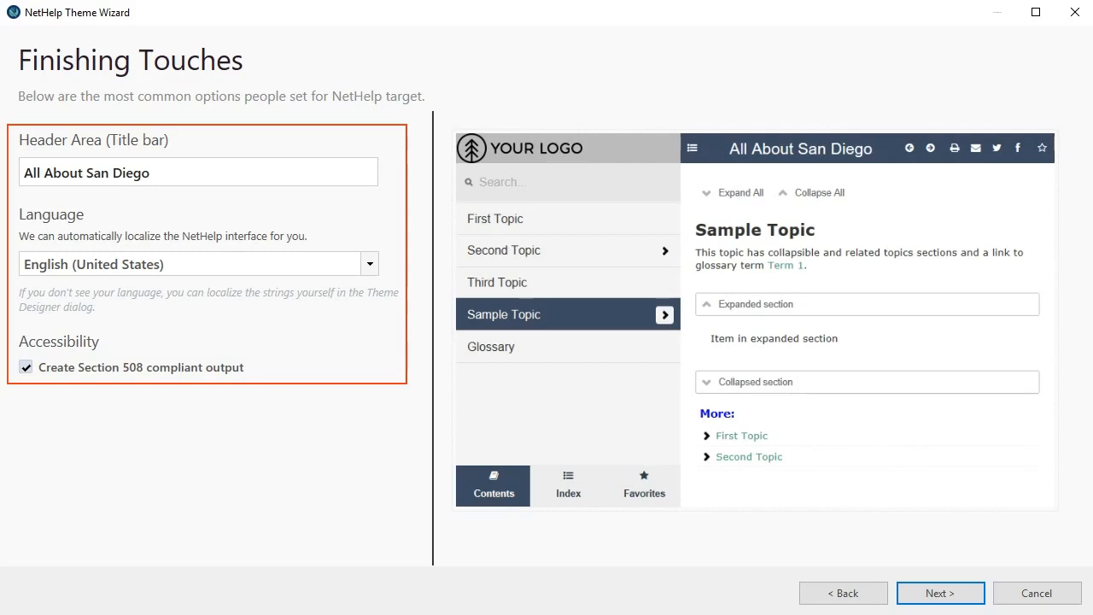
- Accept the finishing touches and save the configured theme as New-Custom-Theme
click(925, 589)
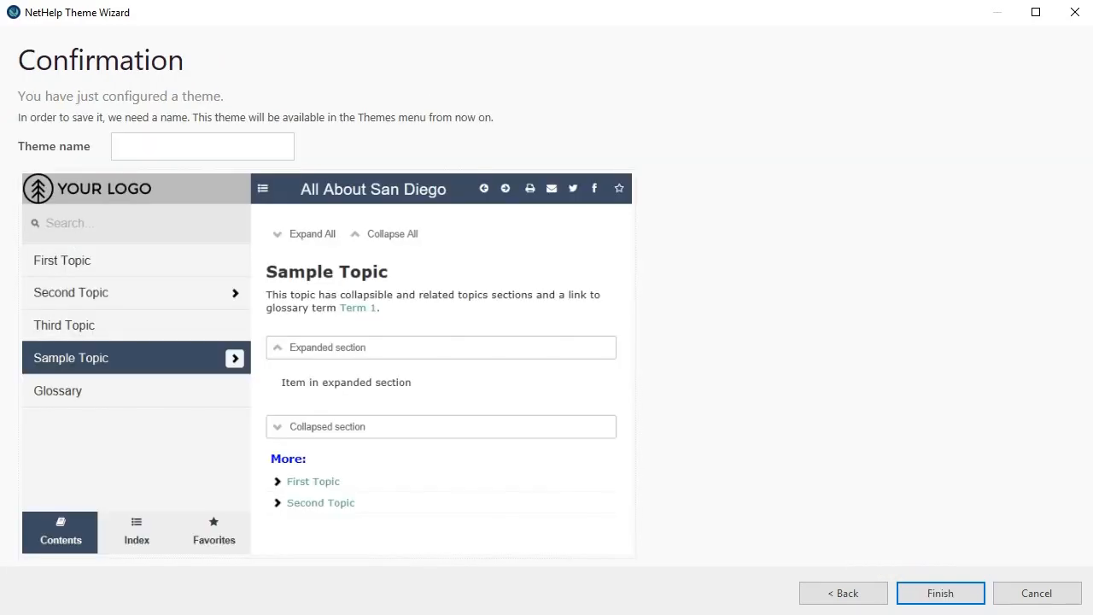
text(New-Custom-Theme)
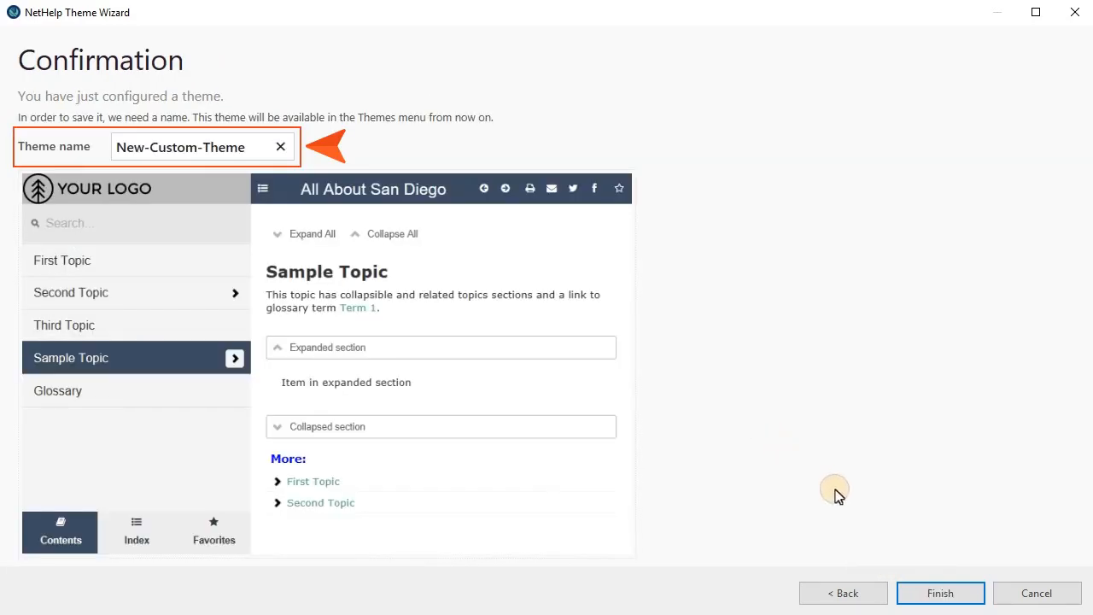
click(961, 595)
- Preview New-Custom-Theme in the Theme Designer, viewing the Table Sample topic and the index
click(785, 348)
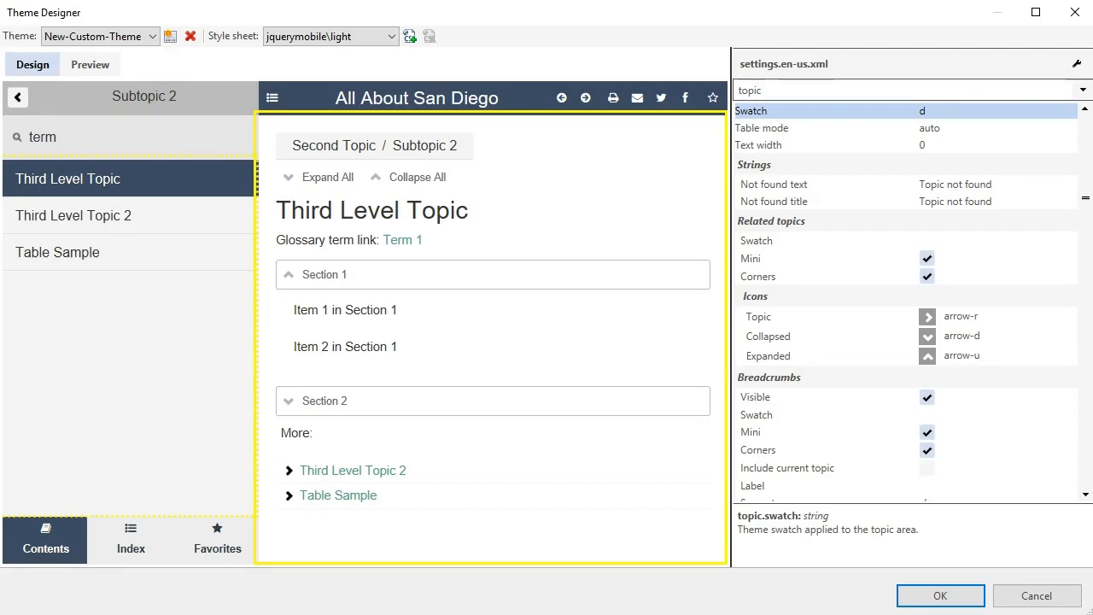
click(89, 65)
click(402, 177)
click(338, 405)
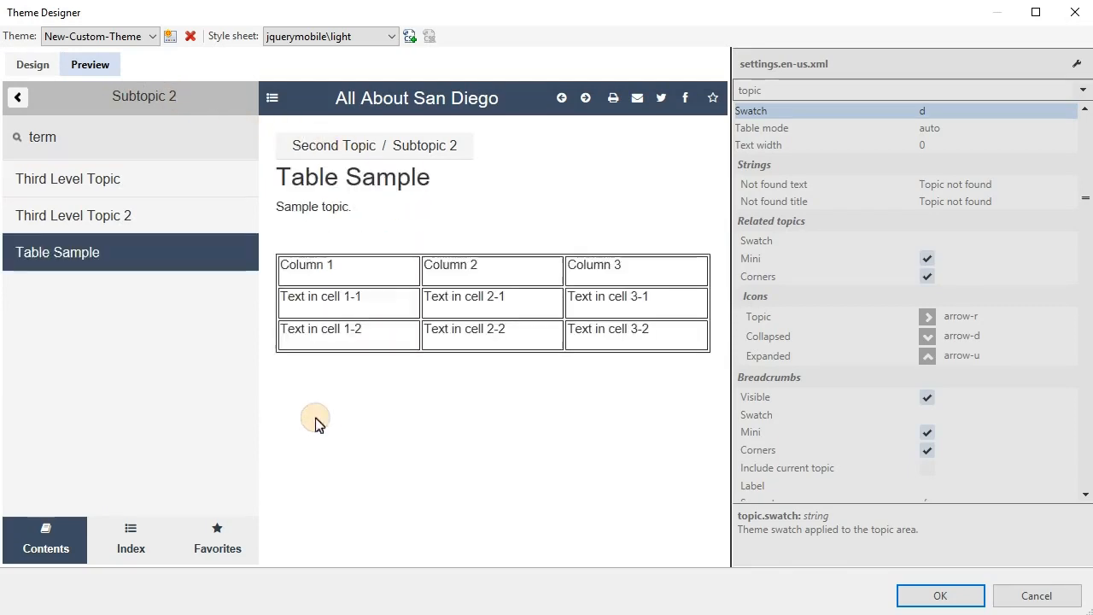
click(129, 531)
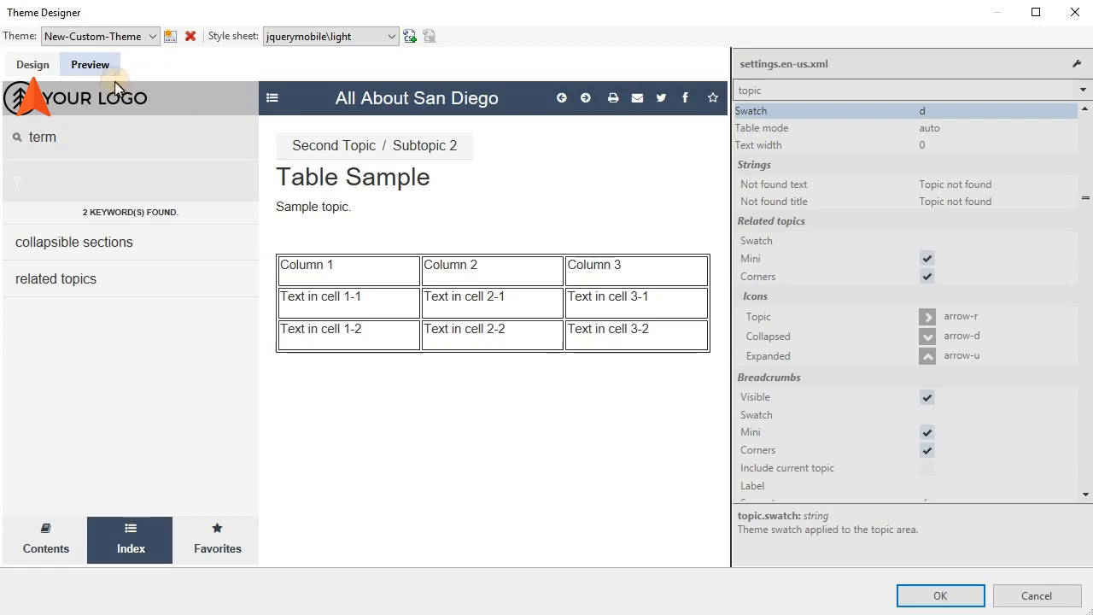
- Return to the design view and examine the settings of individual layout areas such as the page header
click(32, 65)
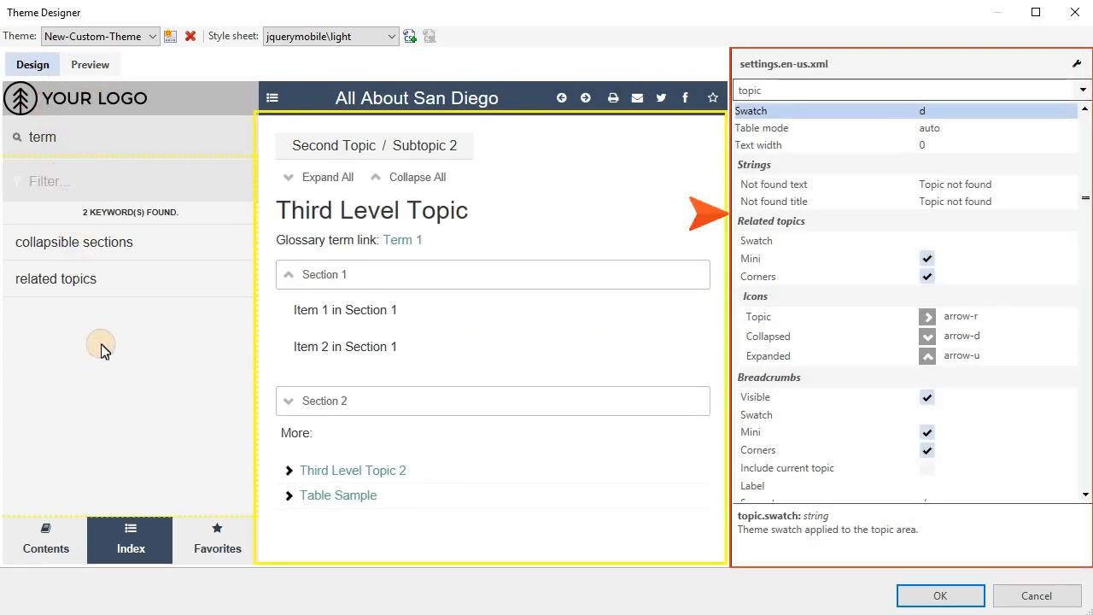
click(134, 354)
click(354, 95)
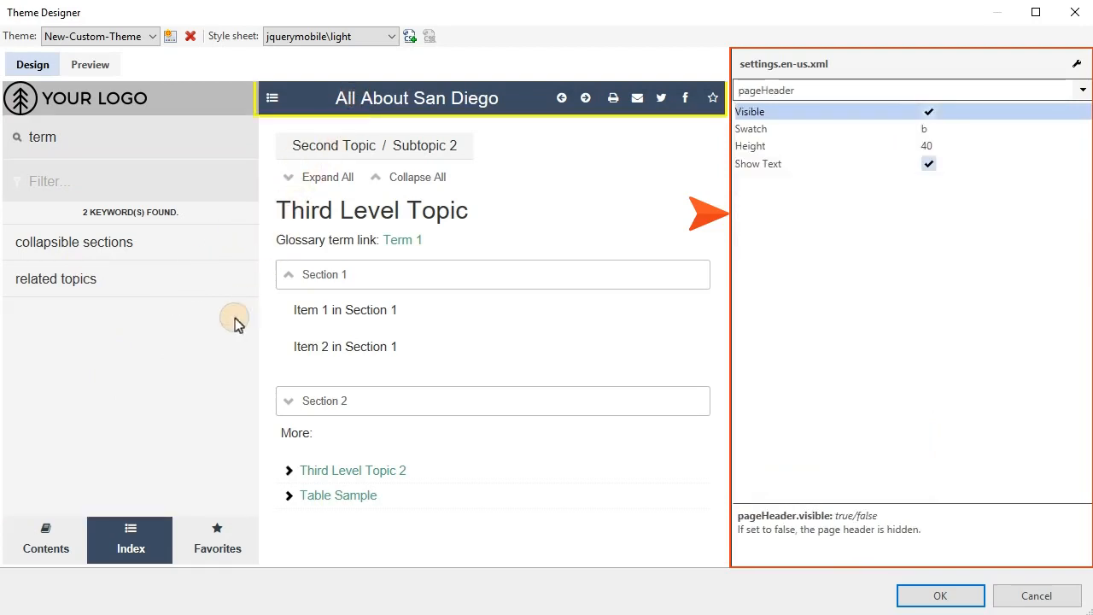
click(143, 488)
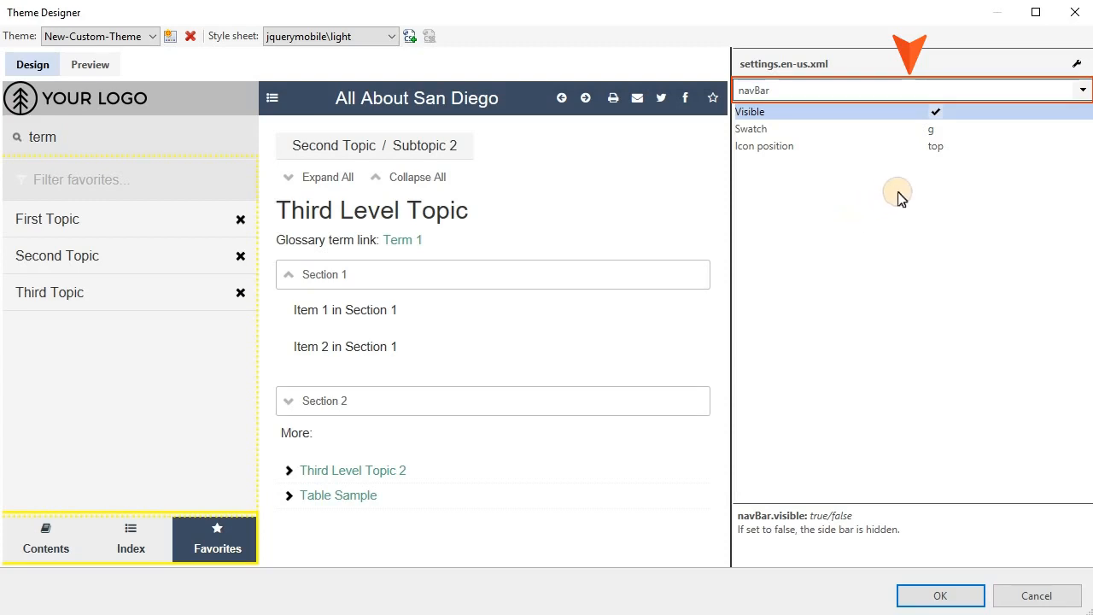
- Show the theme's accessibility settings and the buttons settings
click(1083, 90)
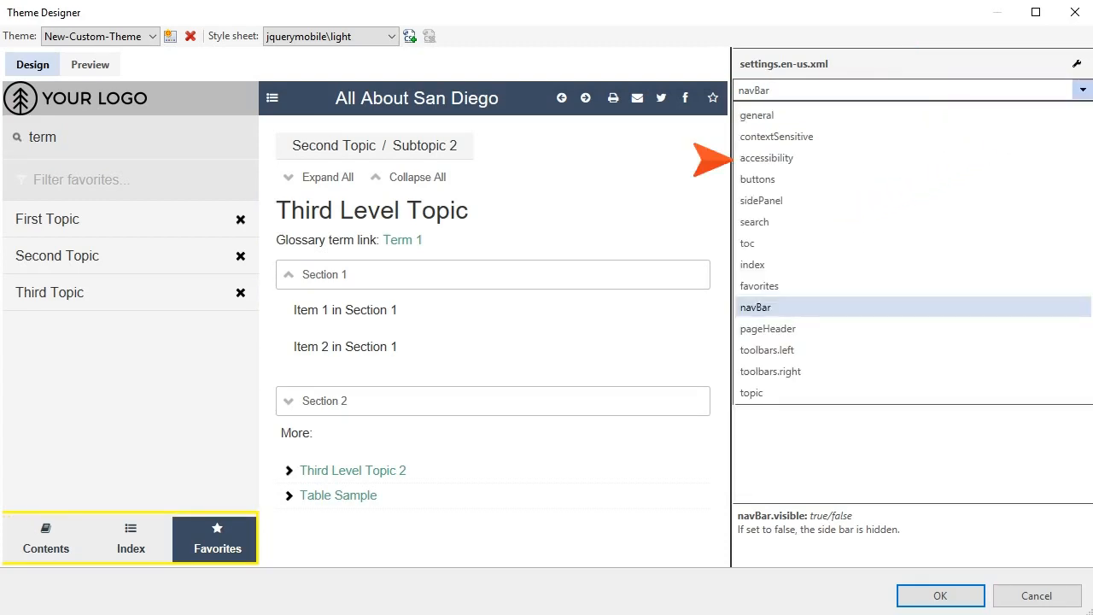
click(785, 157)
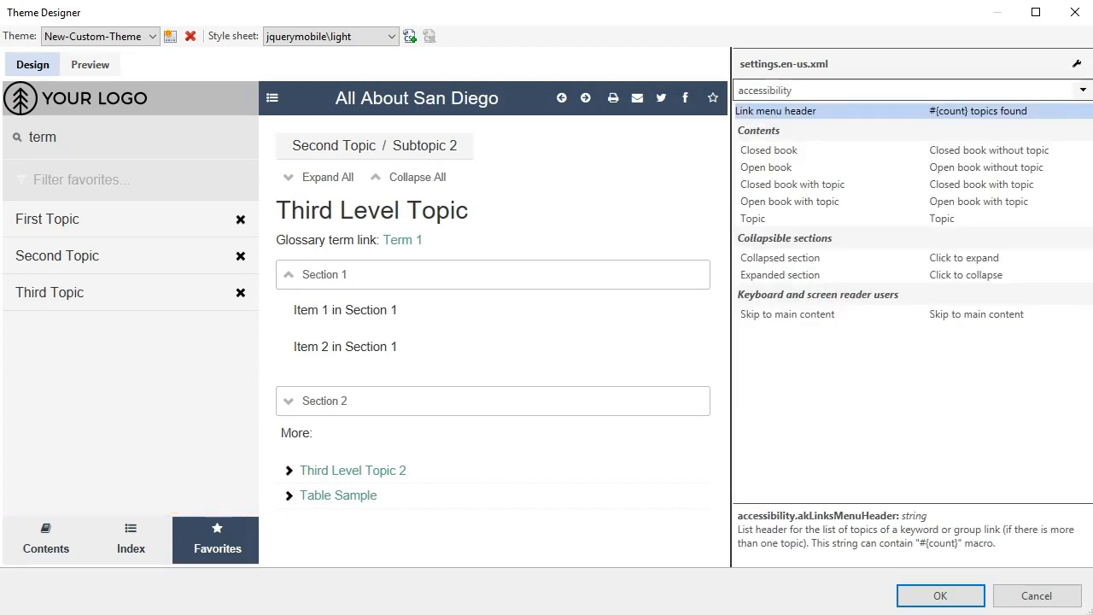
click(1082, 90)
click(768, 179)
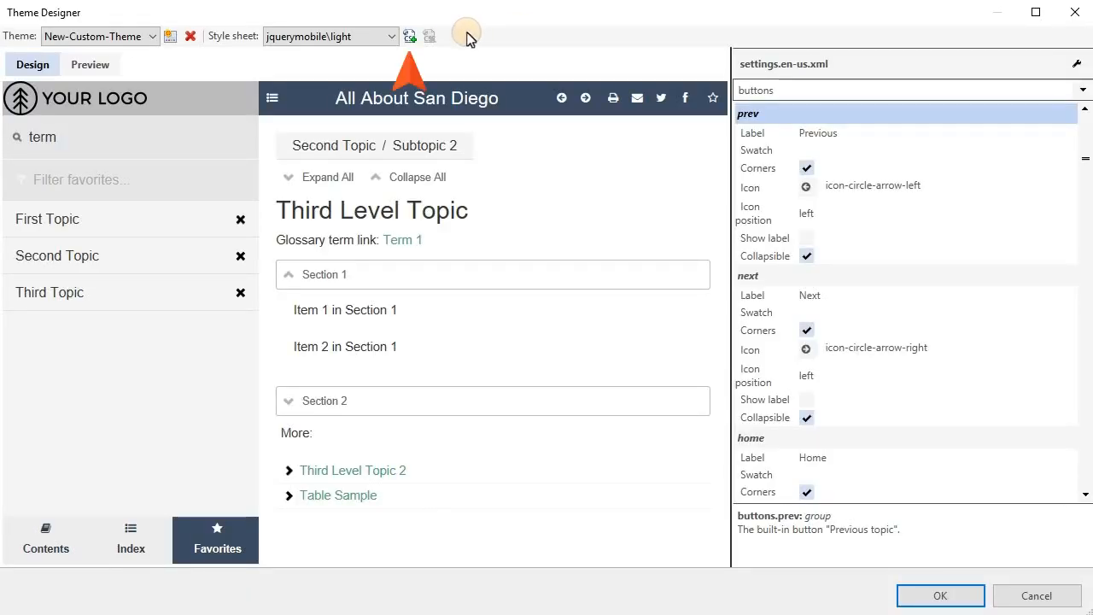
- Start adding a style sheet and, in the jQuery Mobile ThemeRoller, apply the custom colour #6FBFA7 to swatch C's On toggle
click(410, 35)
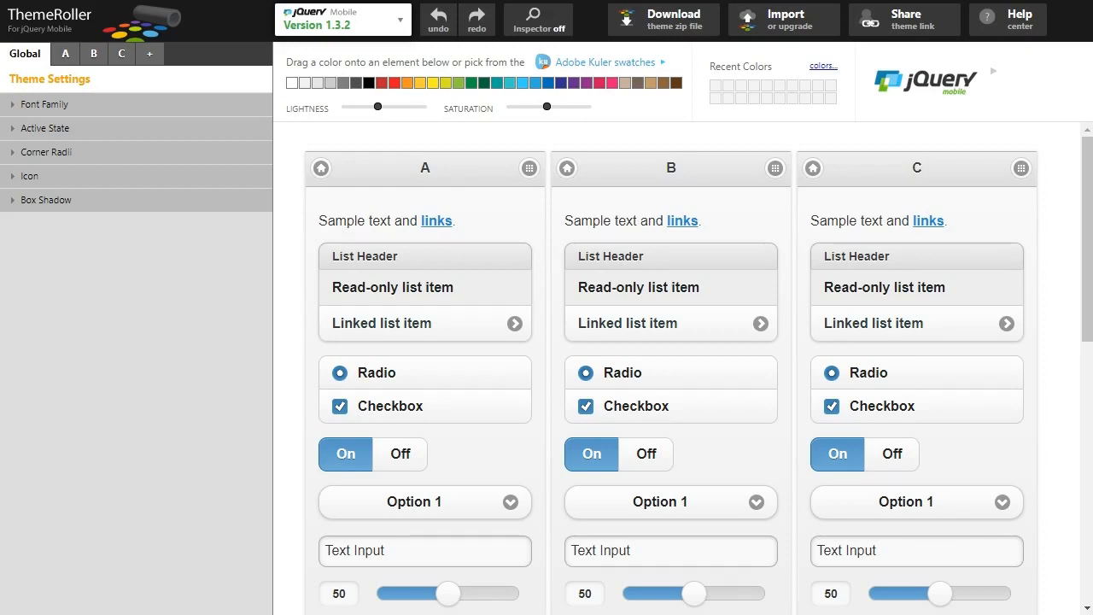
click(812, 70)
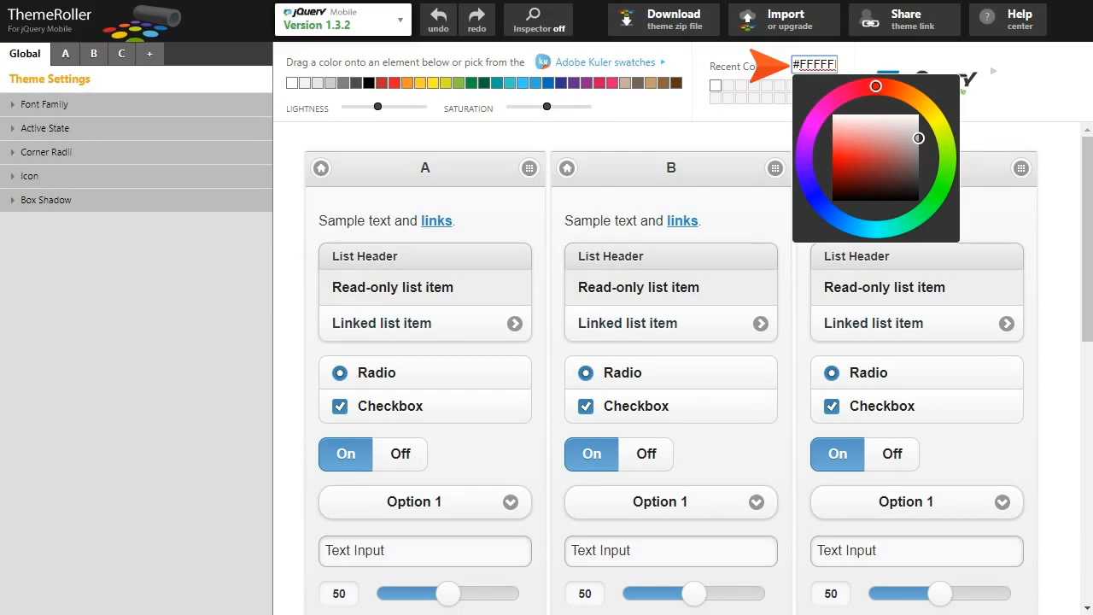
text(#6FBFA7)
click(883, 56)
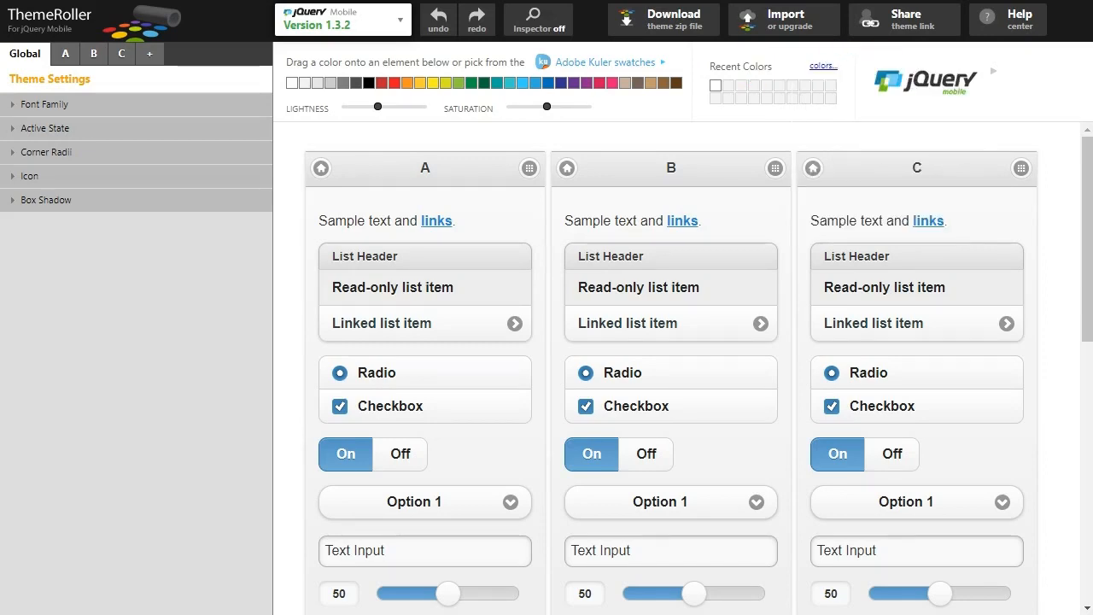
click(824, 67)
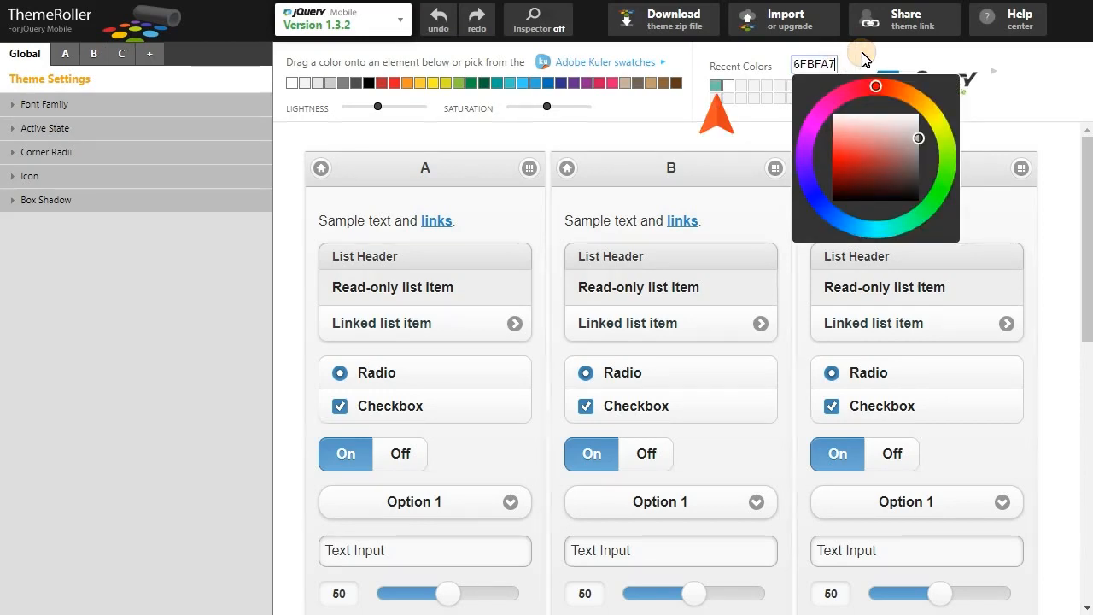
click(863, 56)
drag(716, 85, 831, 456)
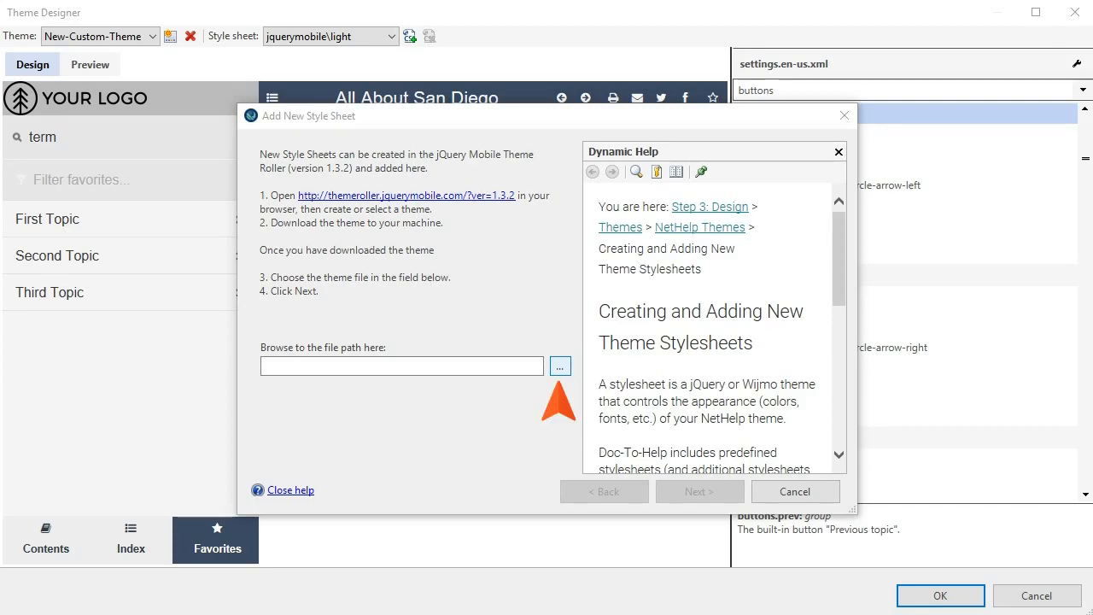
- Import the downloaded jquery-mobile-theme-143846-0 zip file as the theme's new style sheet and accept the Theme Designer changes
click(559, 365)
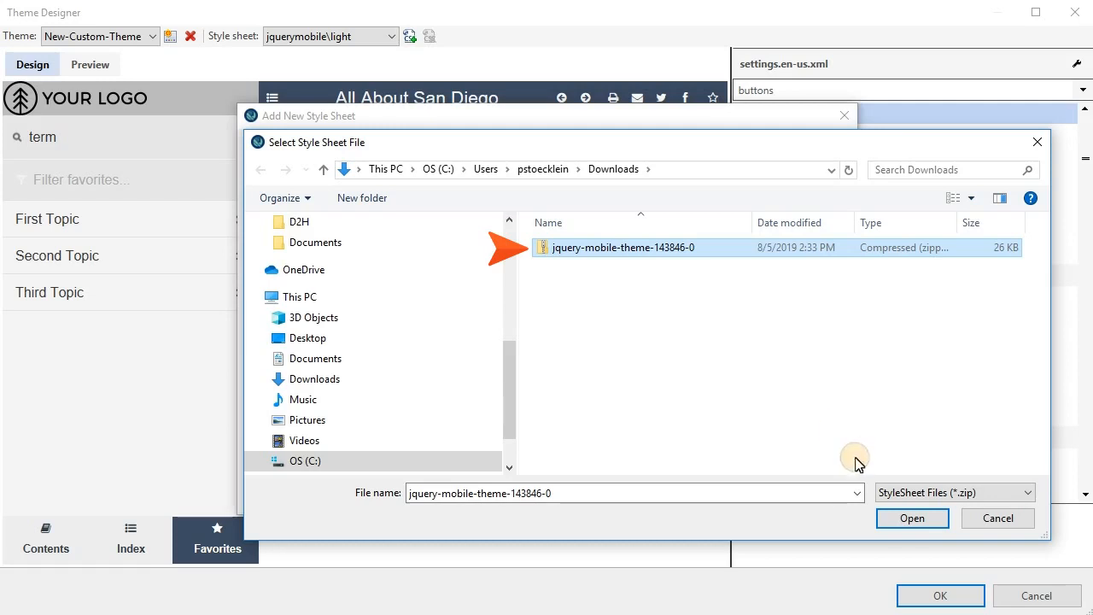
click(907, 518)
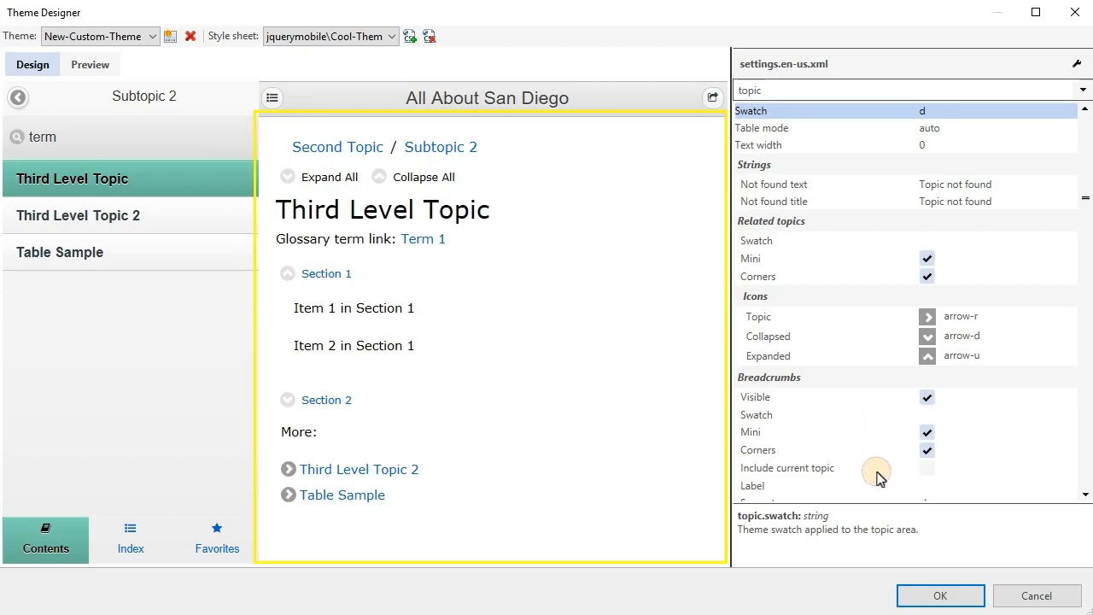
click(936, 592)
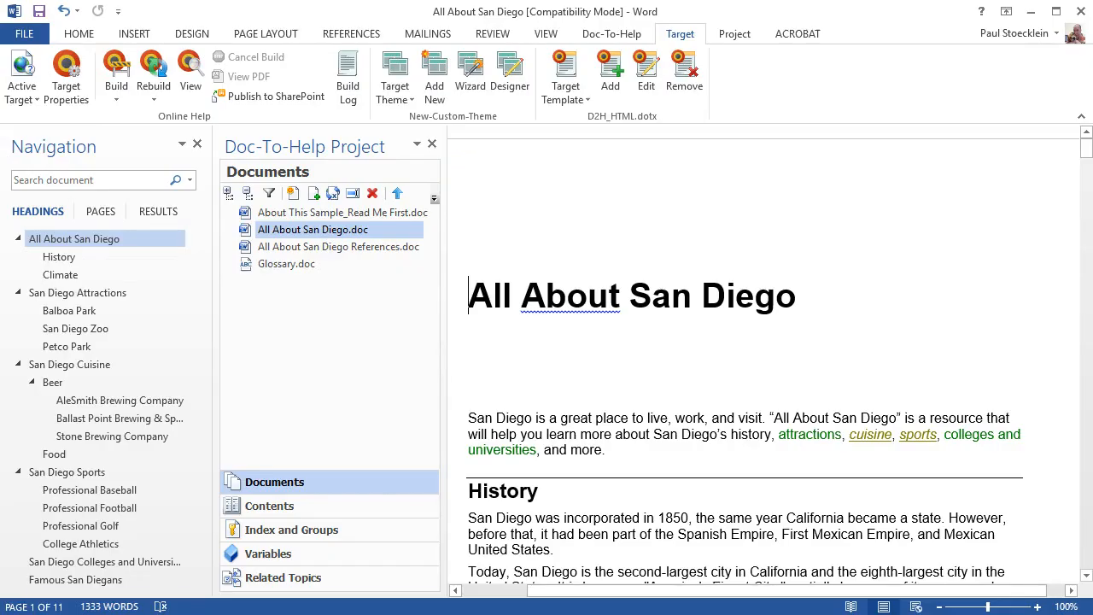